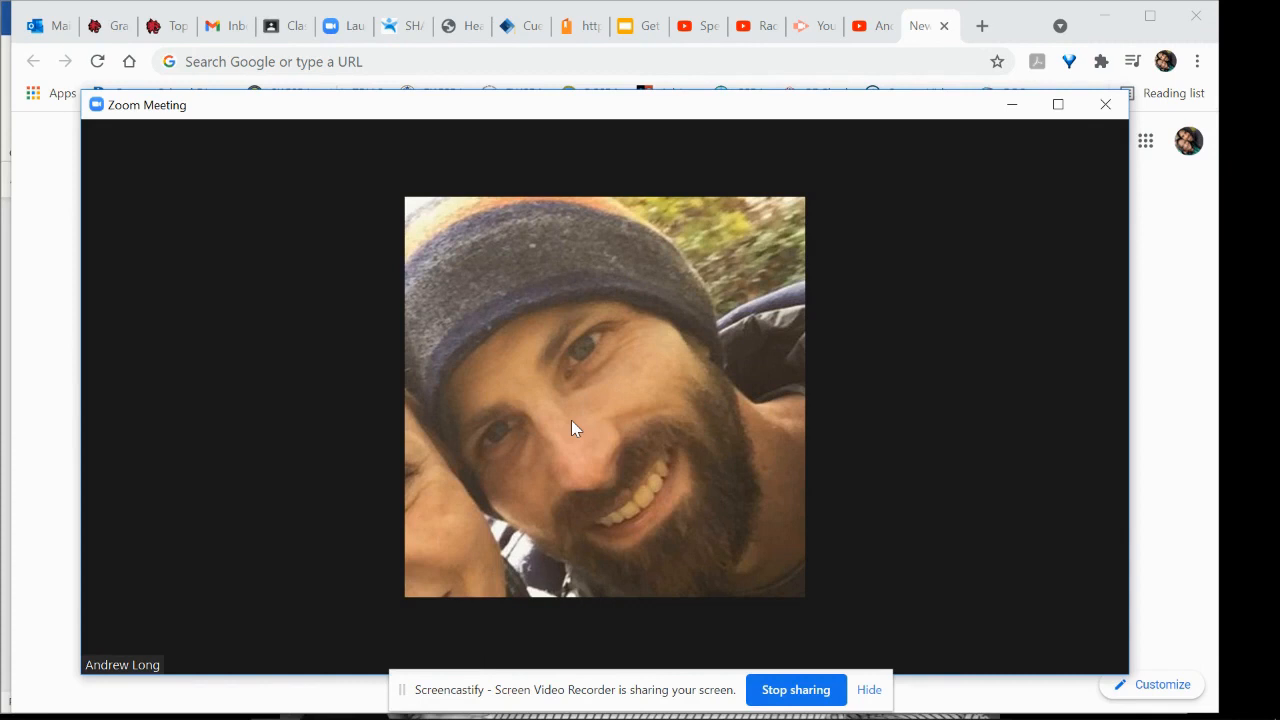
Open the meeting's polls for editing in the browser and bring up the form for adding a new poll.
mouse_move(573, 493)
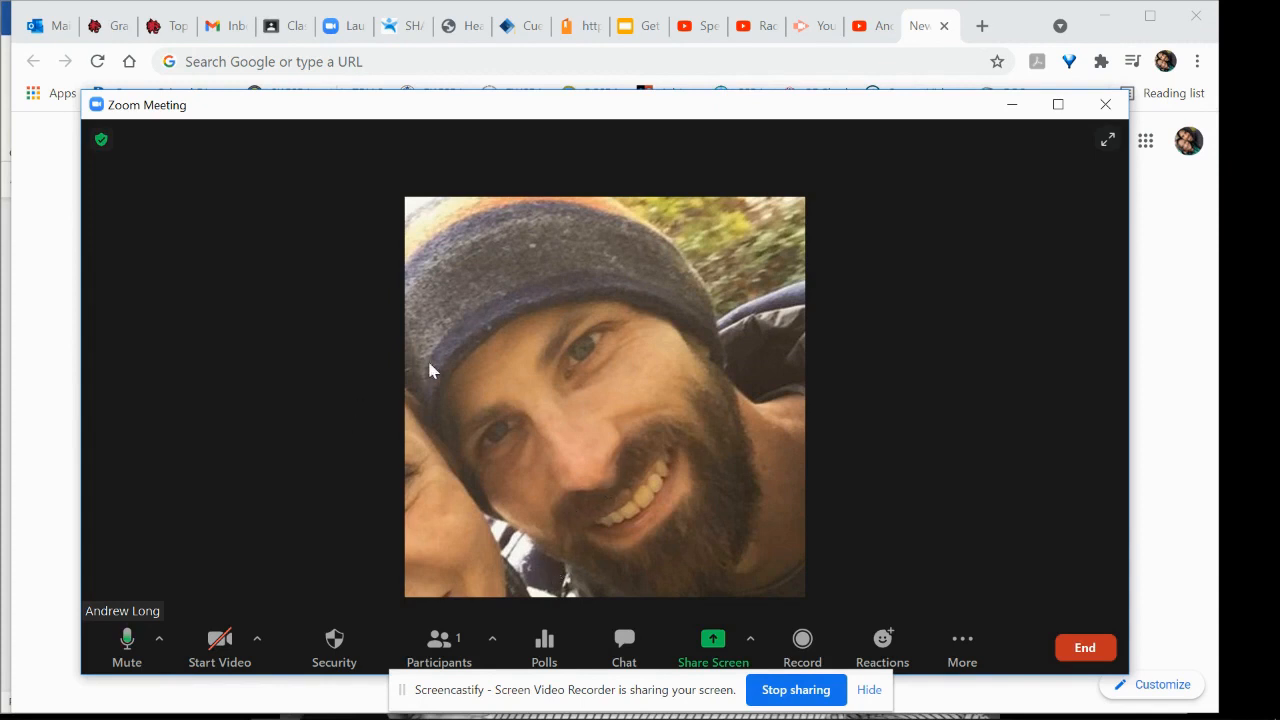
left_click(545, 650)
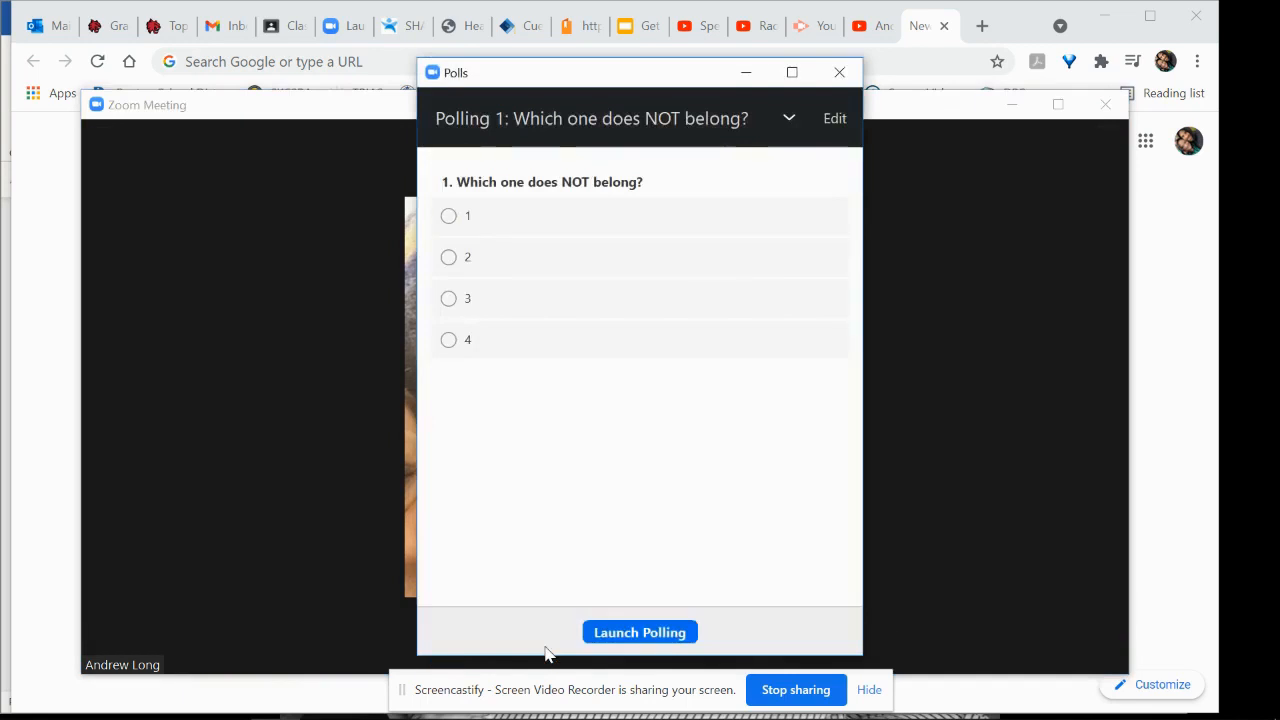
left_click(838, 118)
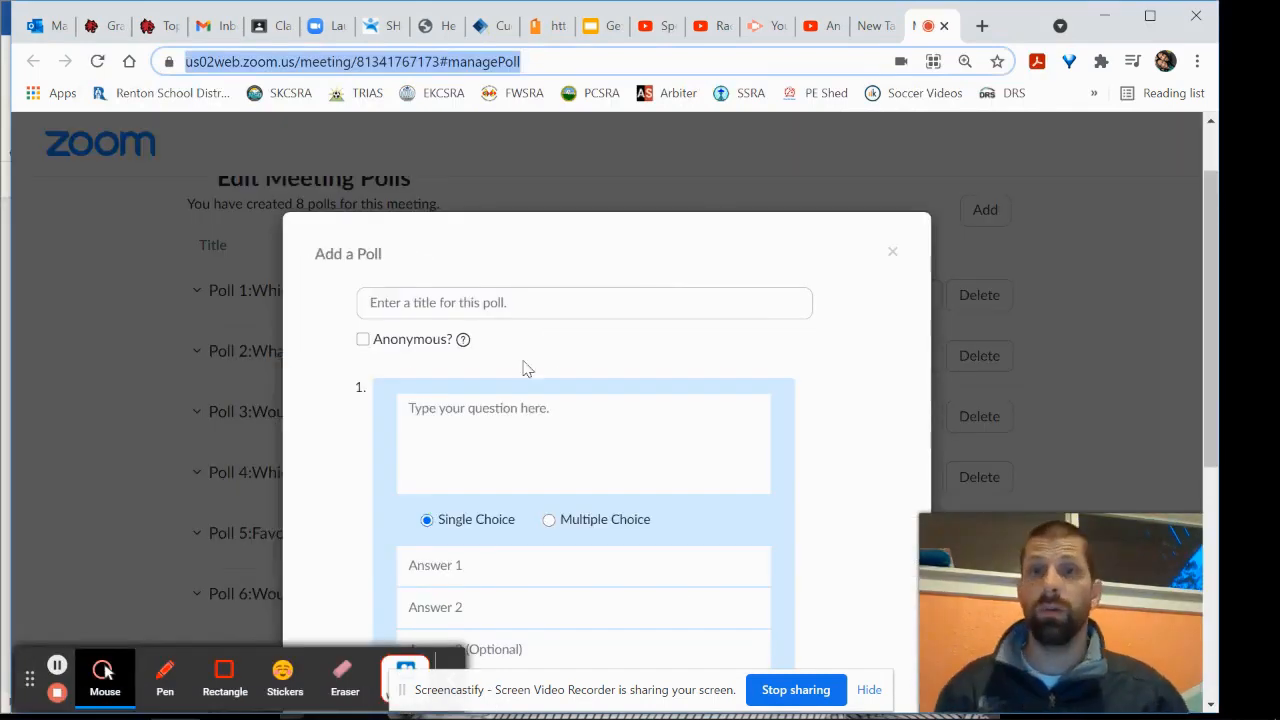
scroll(529, 386, "down", 2)
scroll(529, 386, "up", 1)
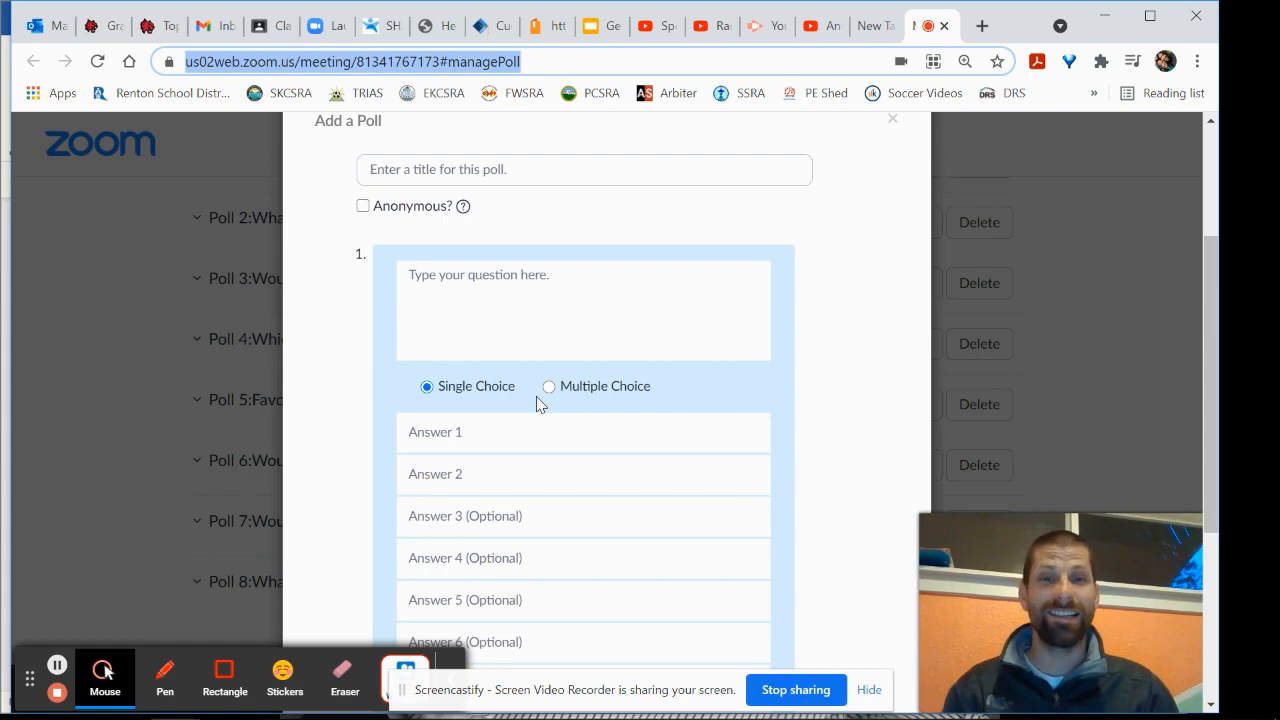
Title the new poll "Activity".
left_click(503, 168)
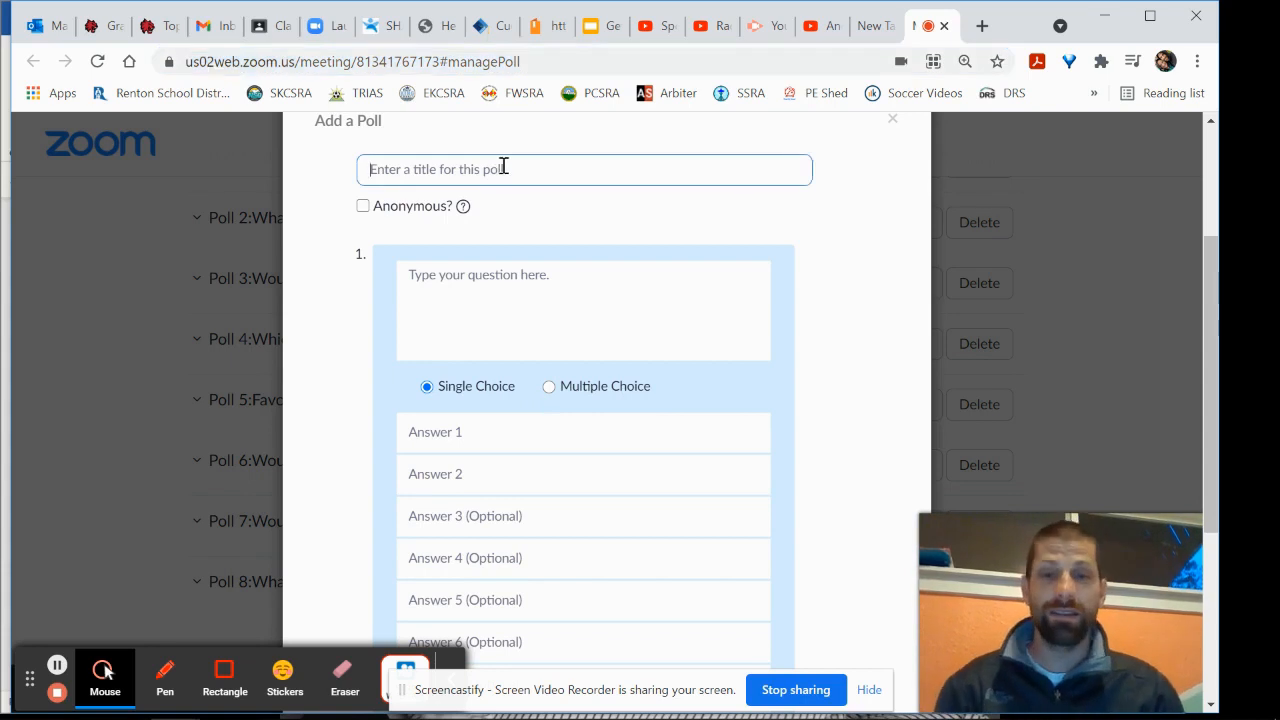
type("Activ")
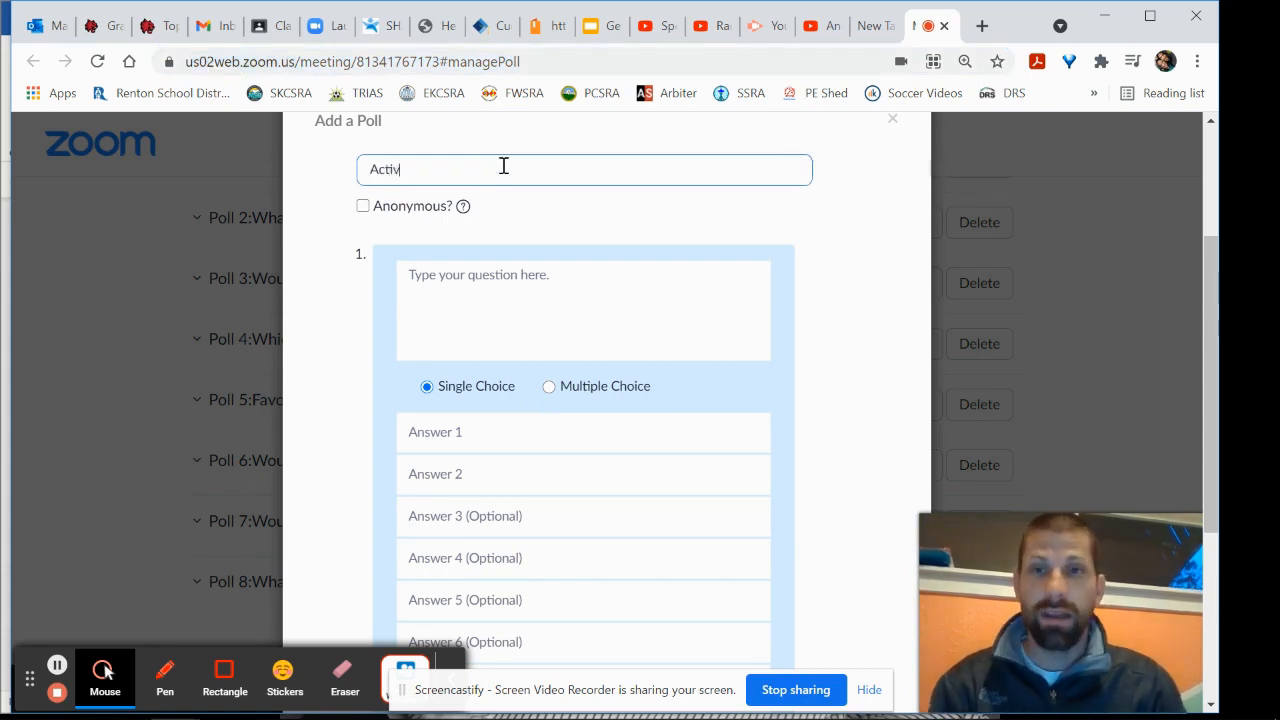
type("ity")
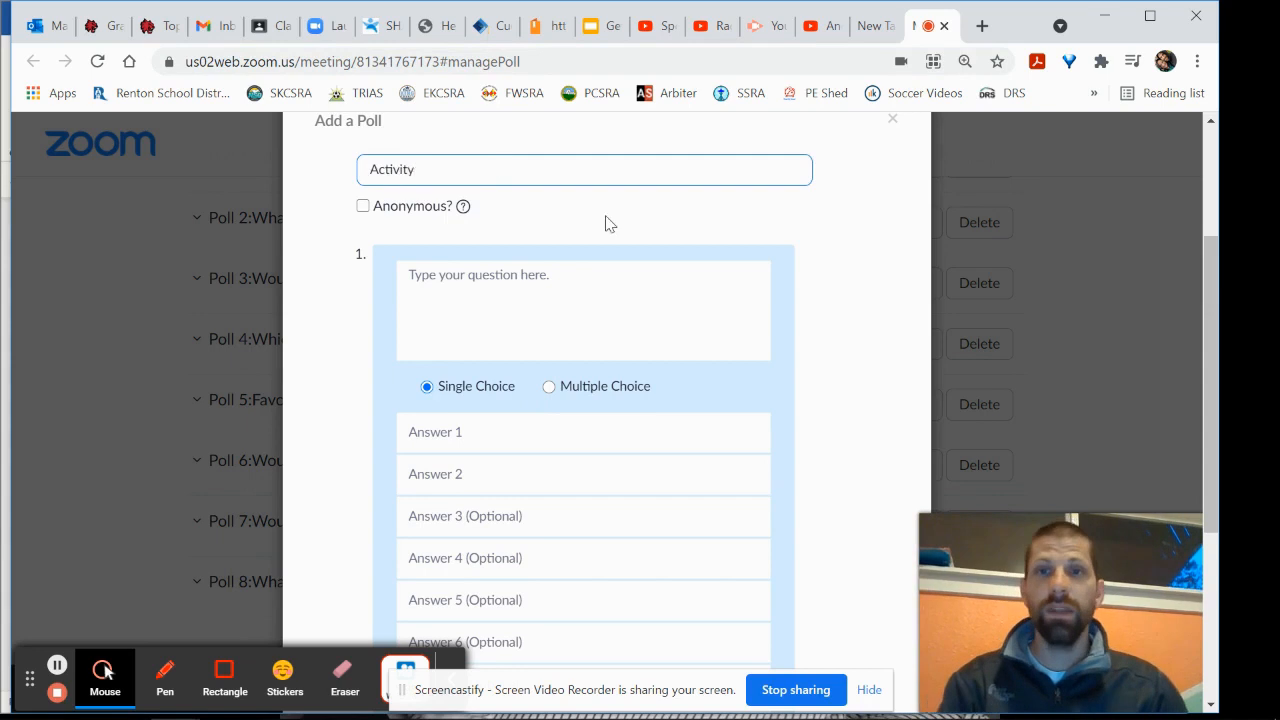
Enter "What is the recommended amount of moderate to vigorous activity per day?" as the poll's first question.
left_click(483, 288)
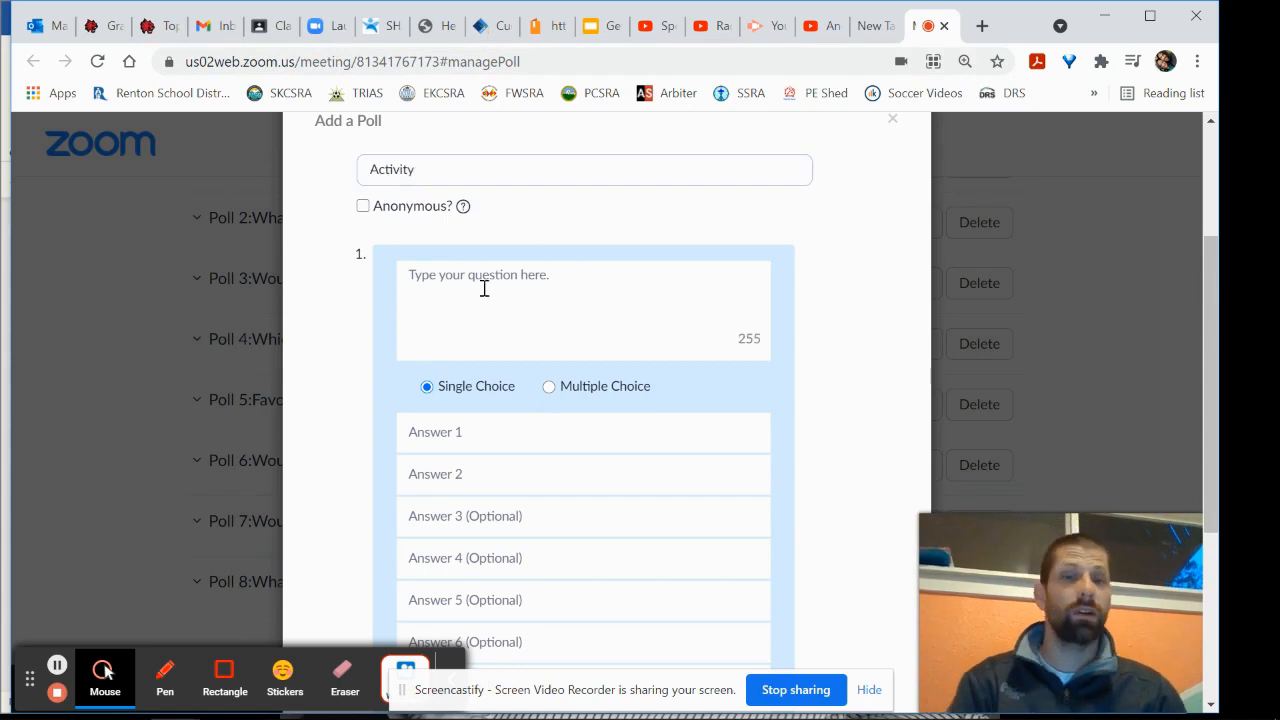
type("What is")
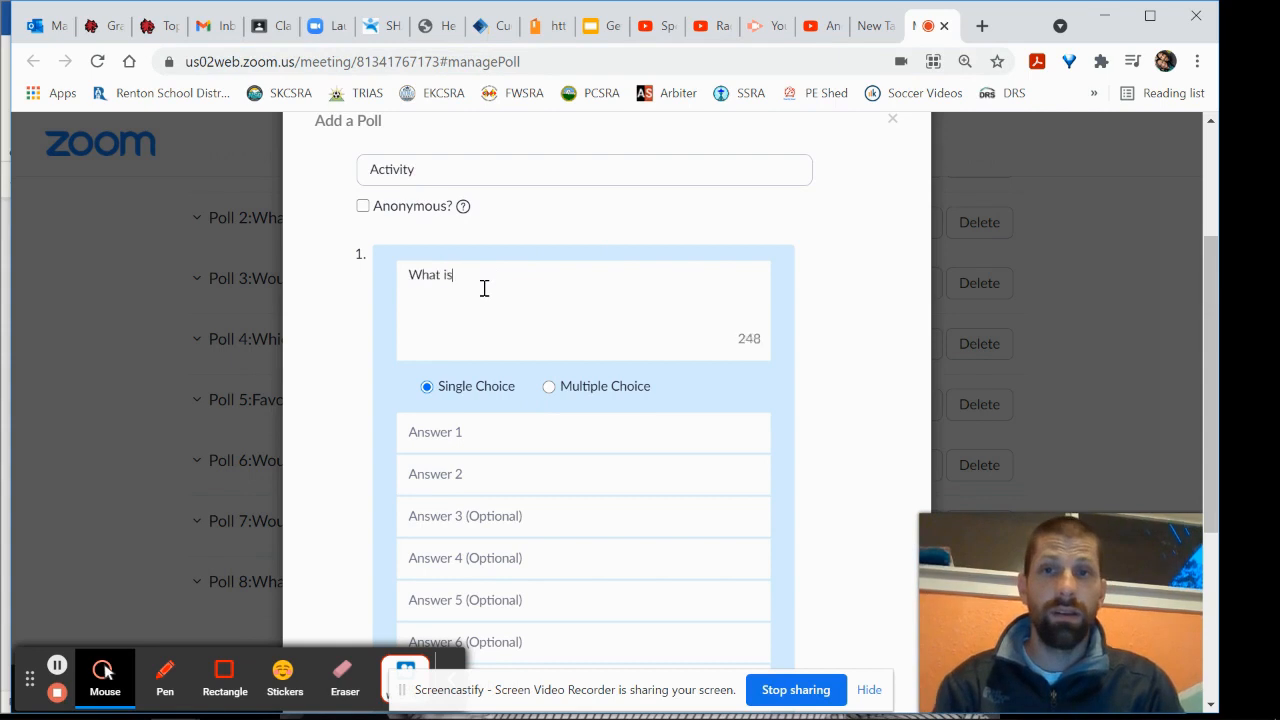
type(" the deco")
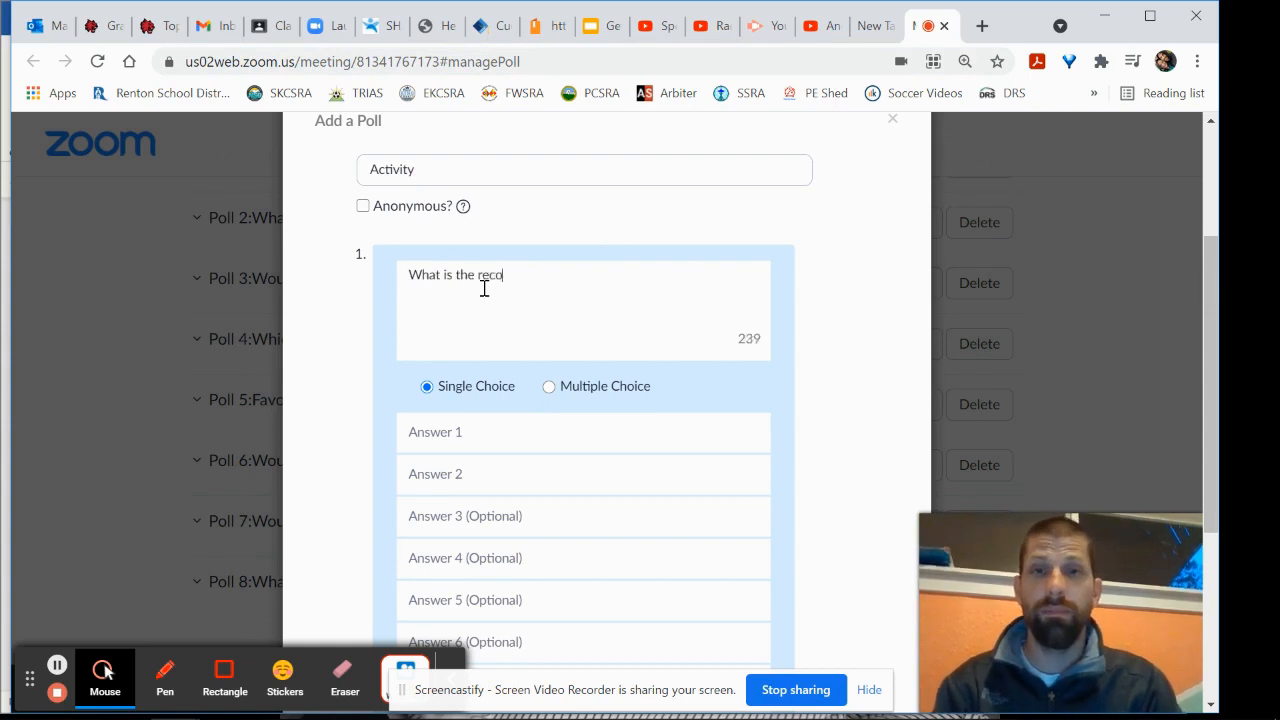
type("mmended am")
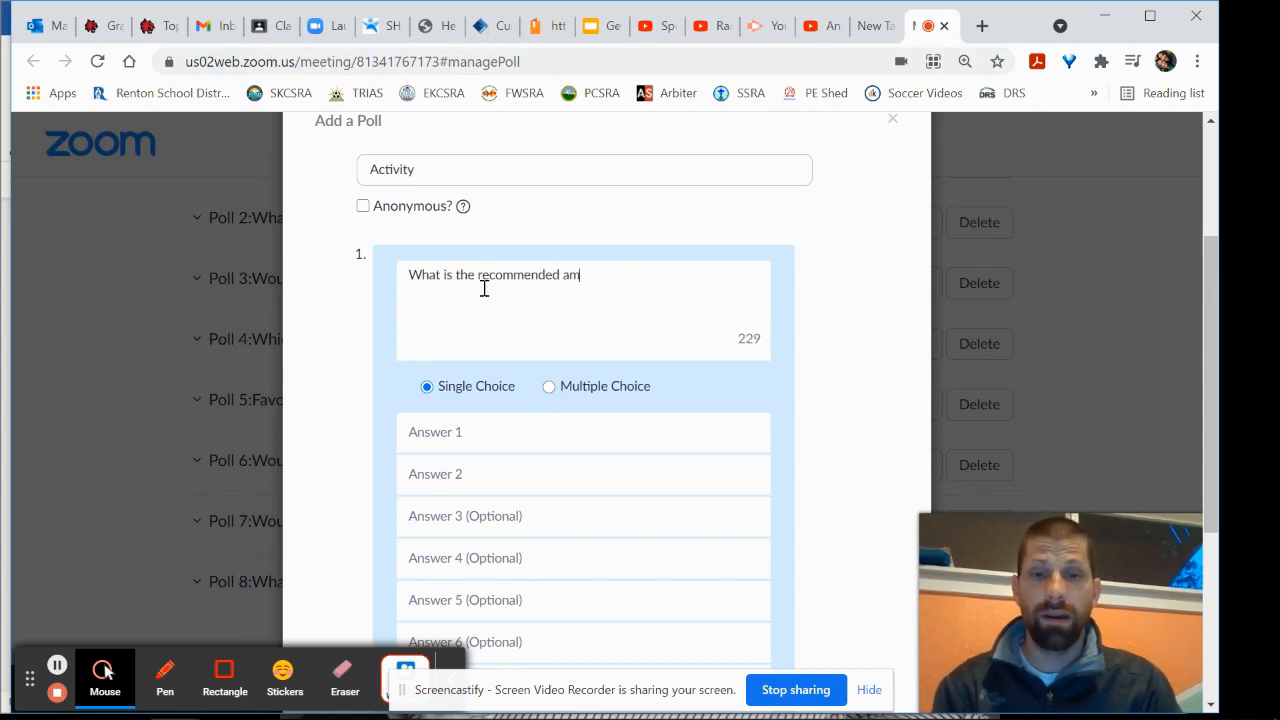
type("ount of modera")
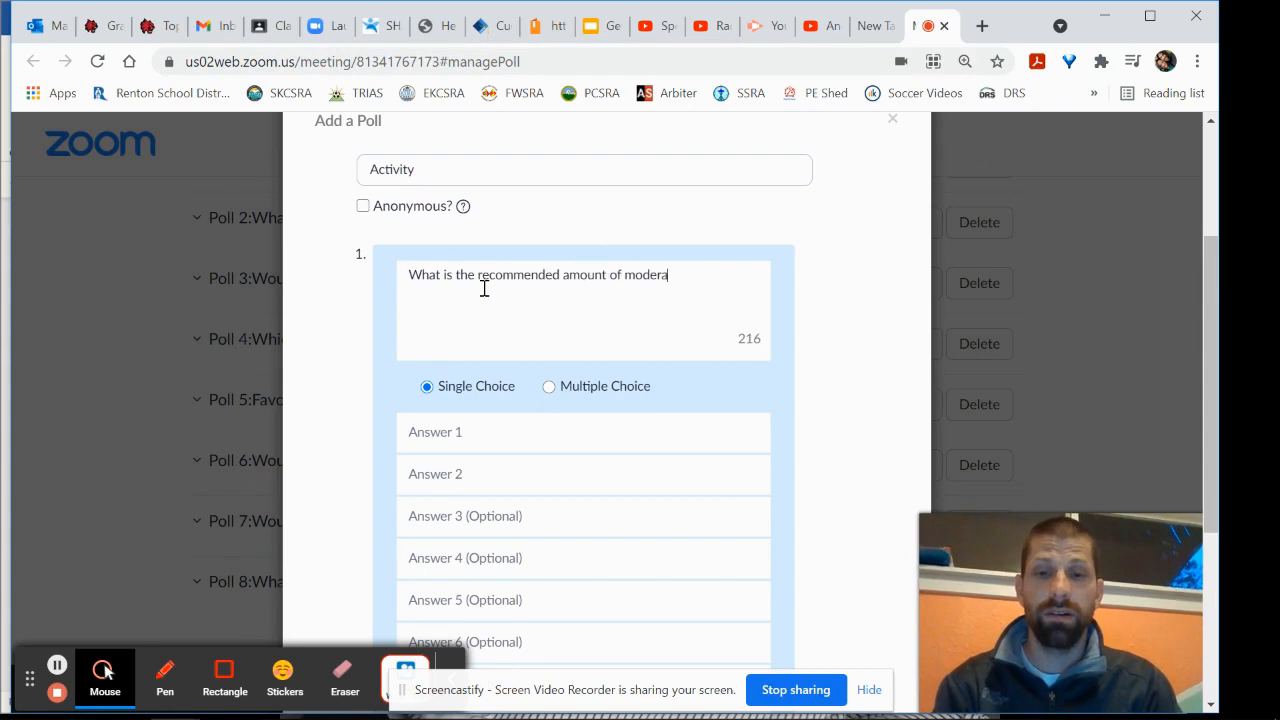
type("te to vig")
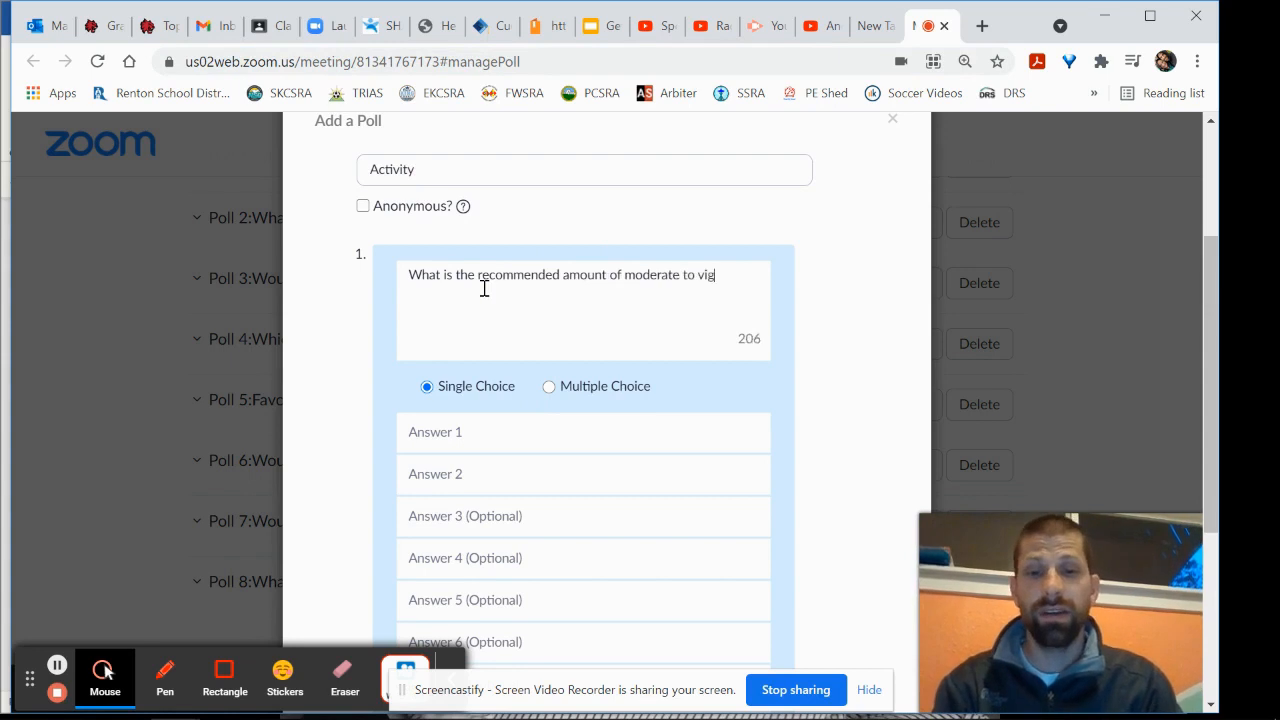
type("orous ac")
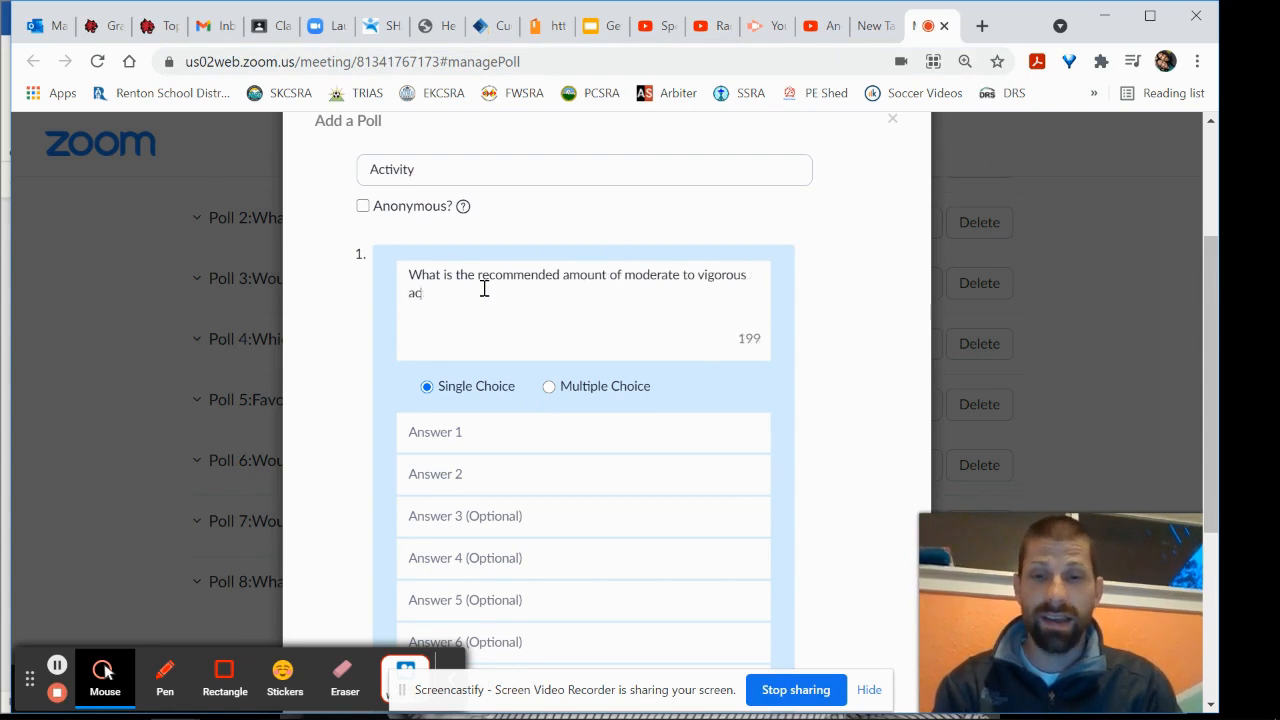
type("tivity per")
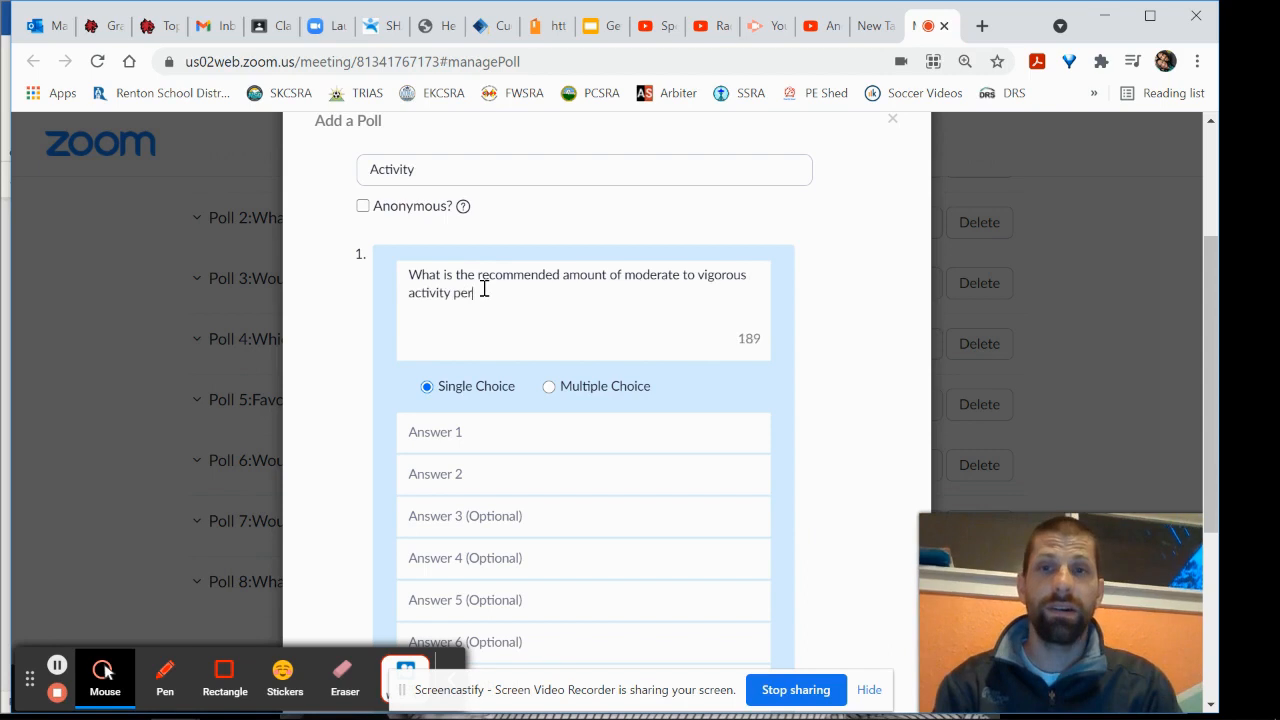
type(" day?")
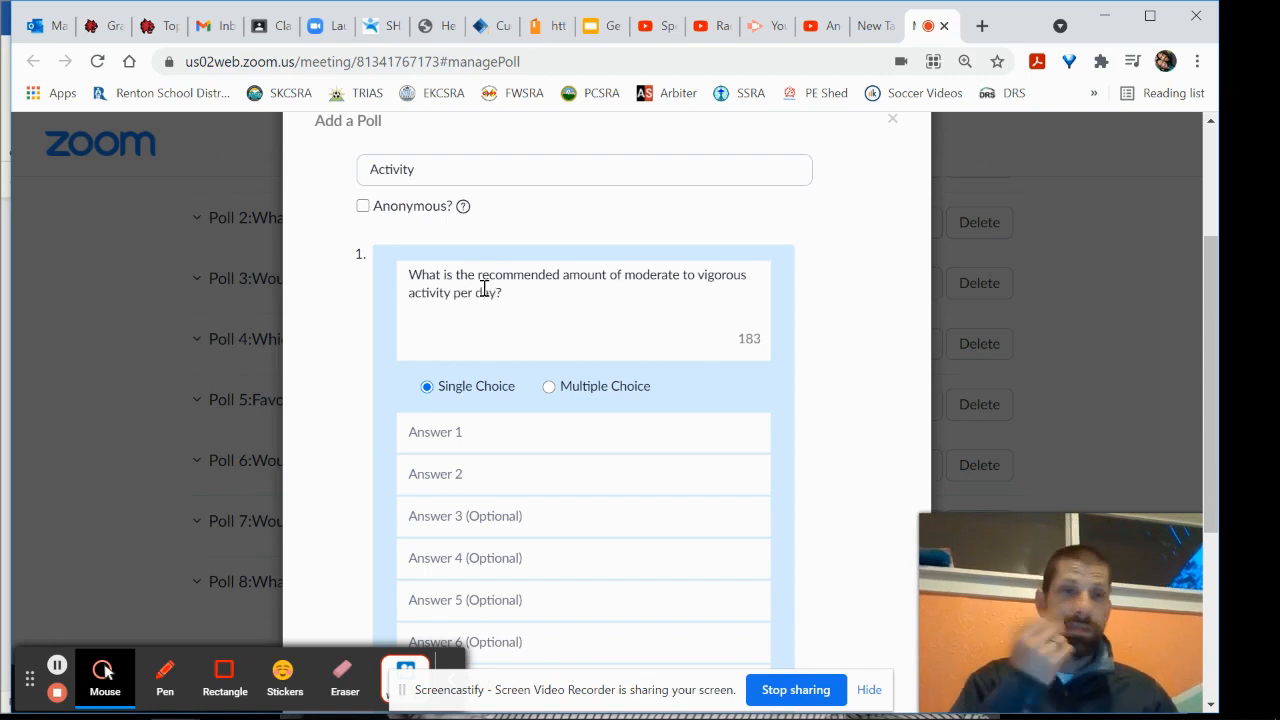
Fill in the first four answer choices of the question as 20, 30, 60 and 120.
left_click(471, 433)
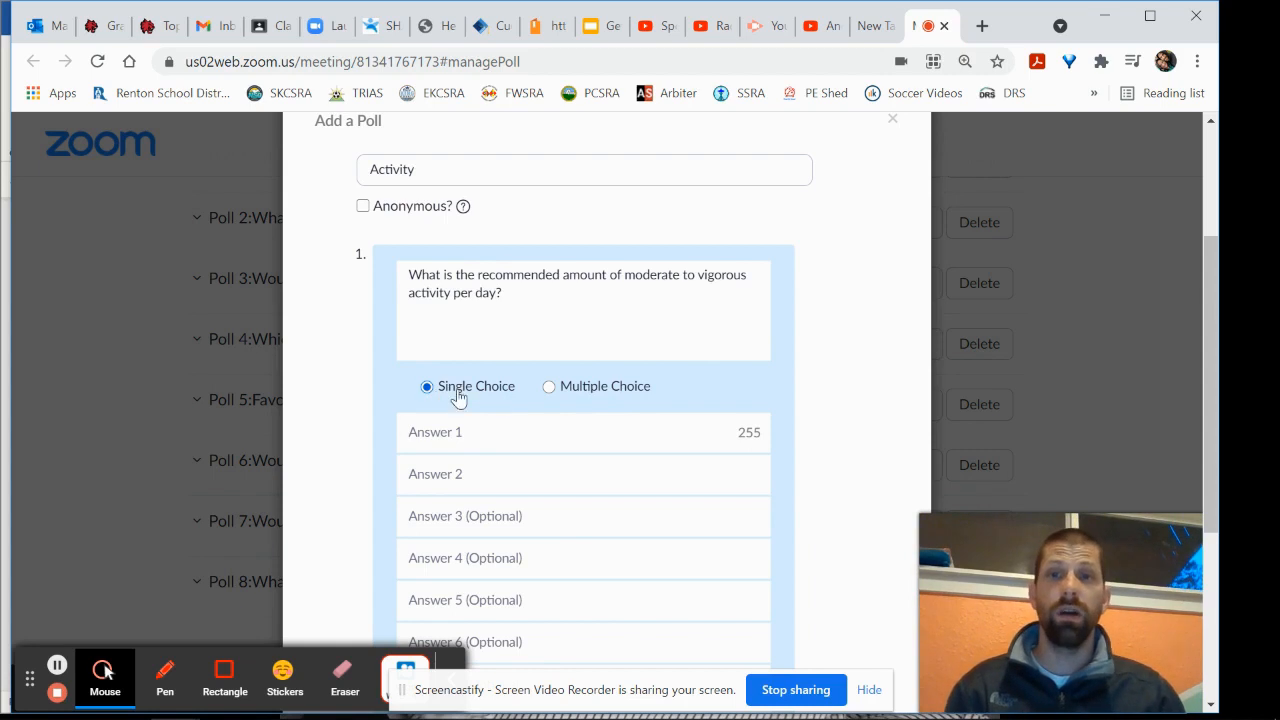
left_click(580, 434)
type("20")
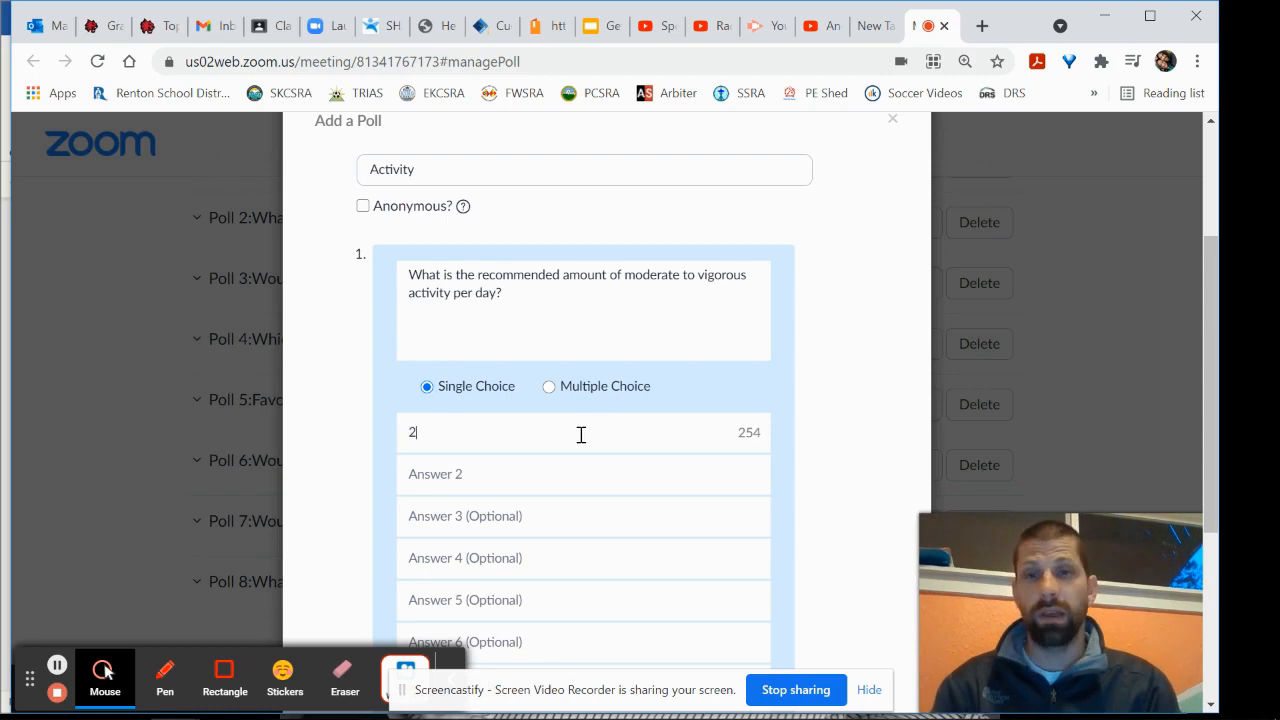
left_click(492, 491)
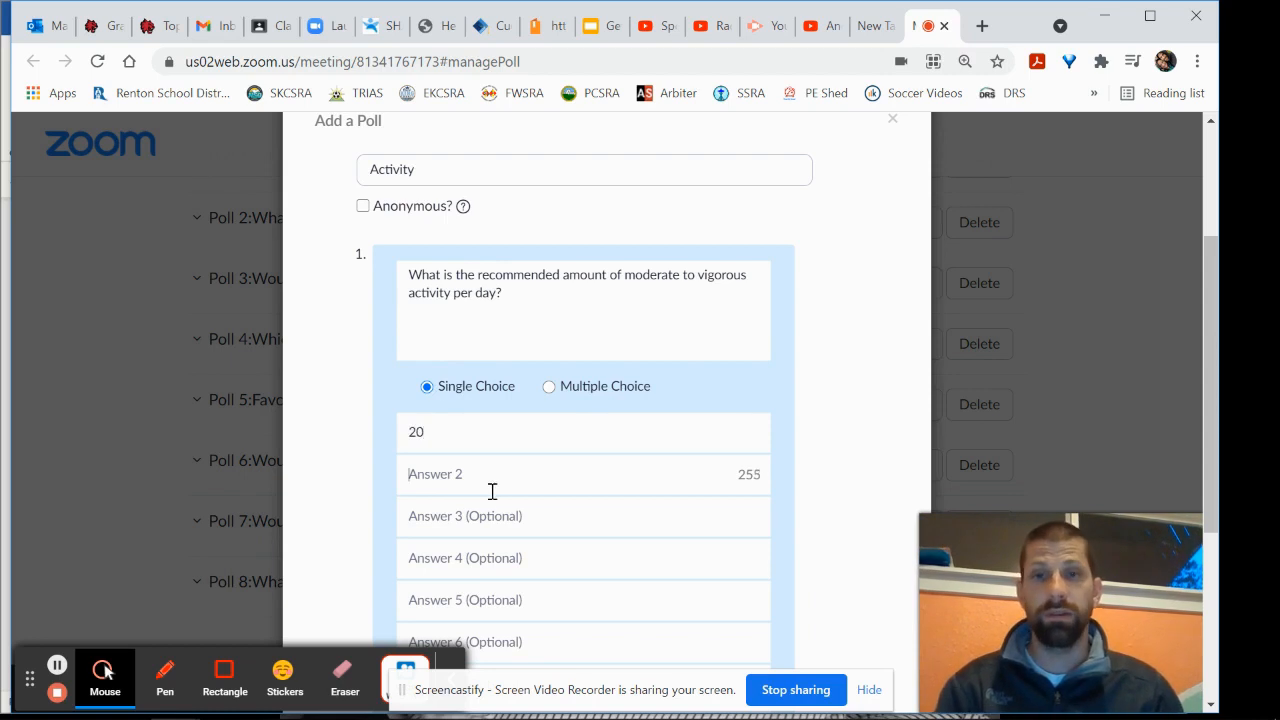
type("30")
left_click(506, 516)
type("60")
left_click(472, 555)
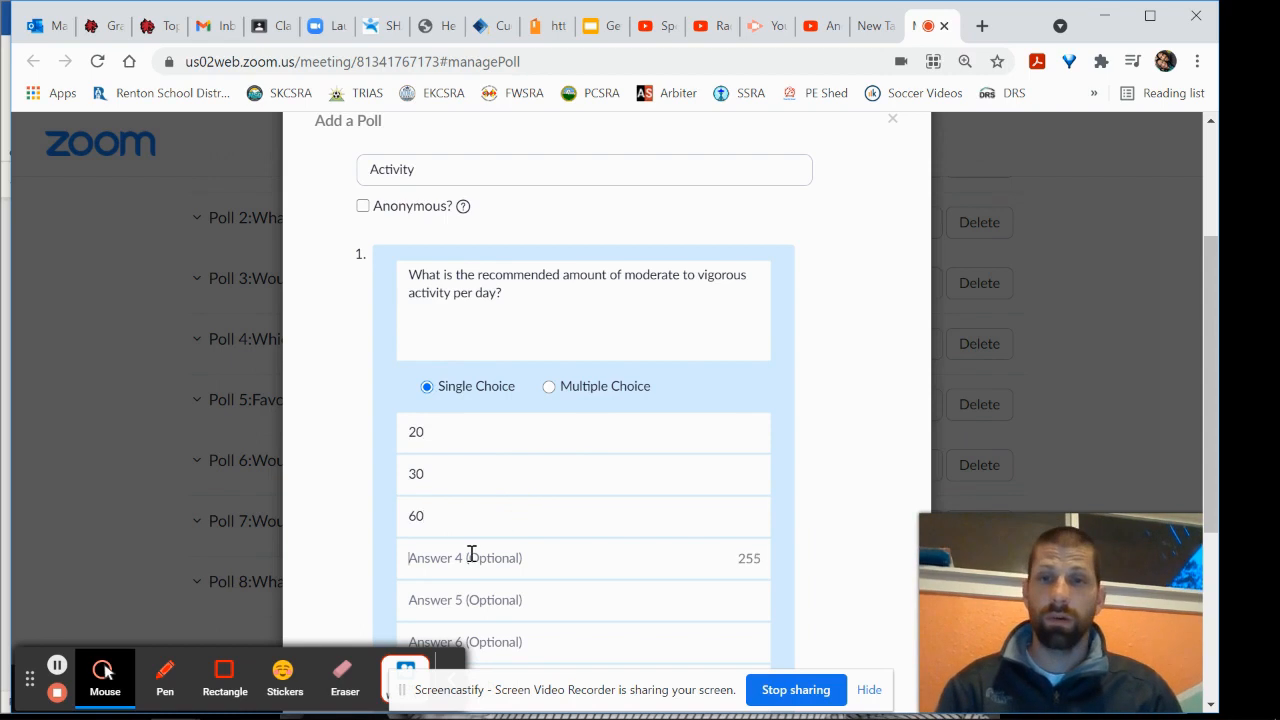
type("120")
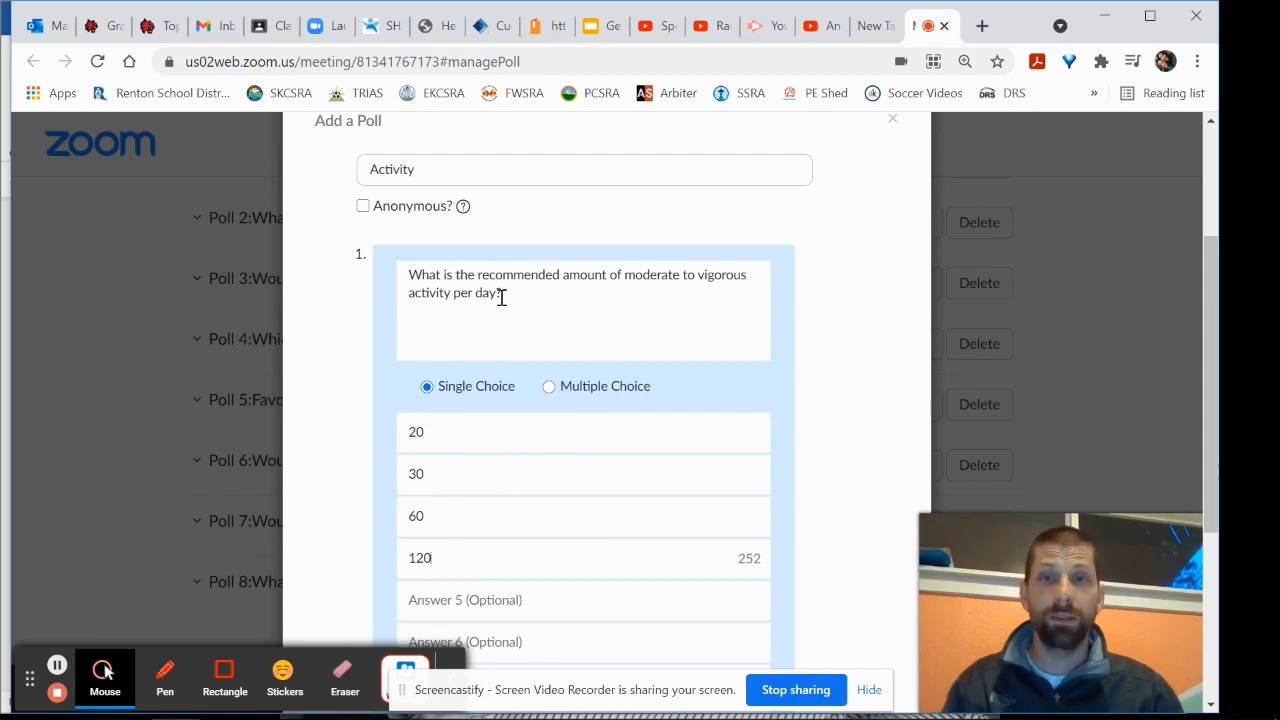
Insert "in minutes" after "per day" in the question, before the question mark, and save the poll.
left_click(607, 276)
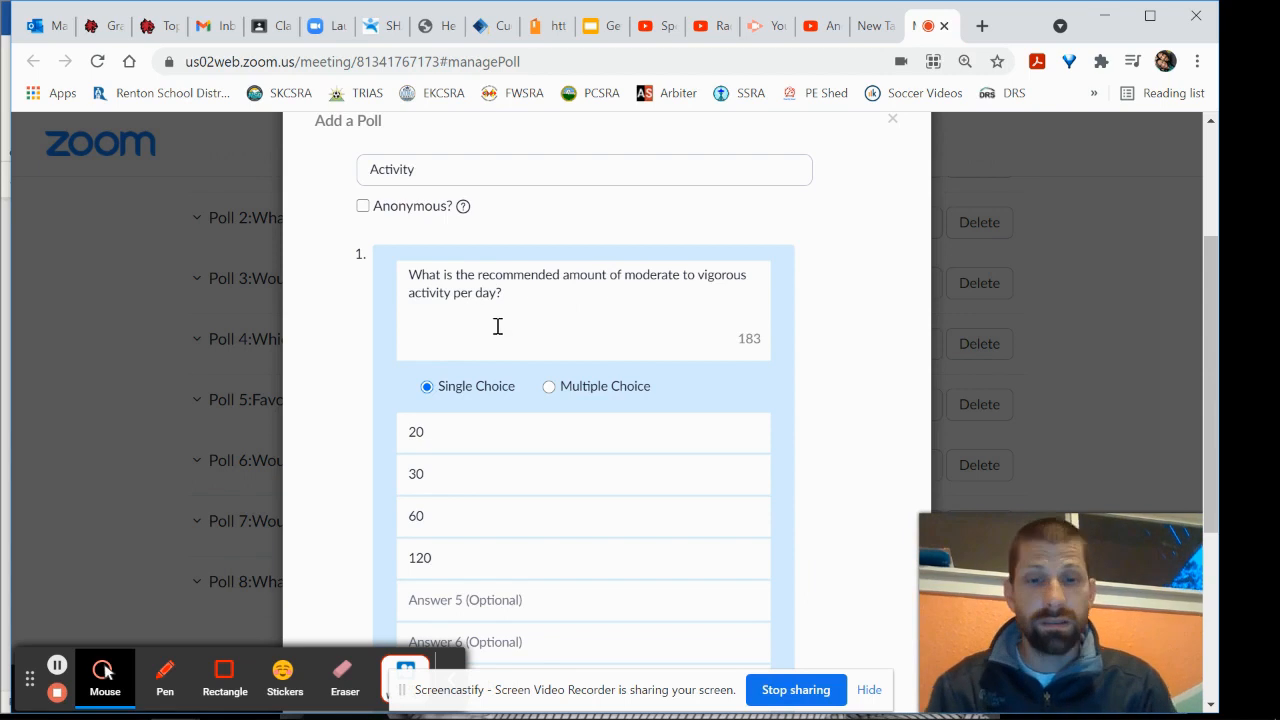
type("in minutes")
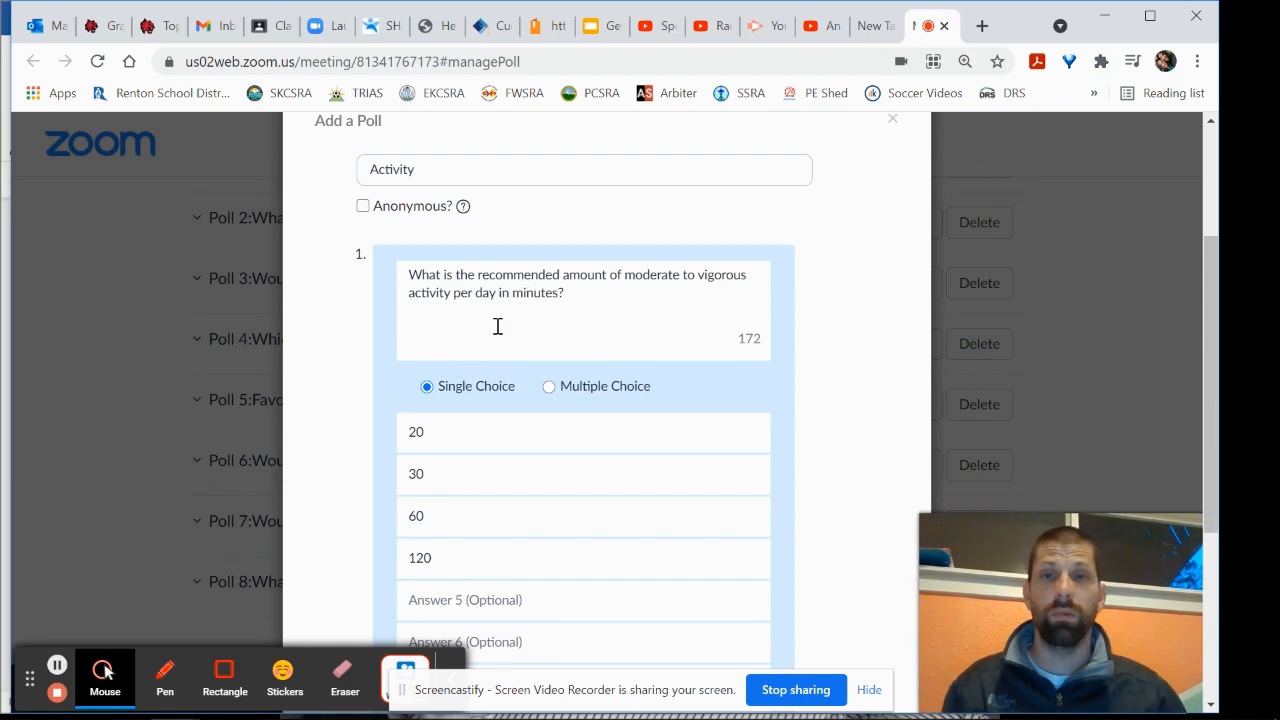
scroll(546, 334, "down", 4)
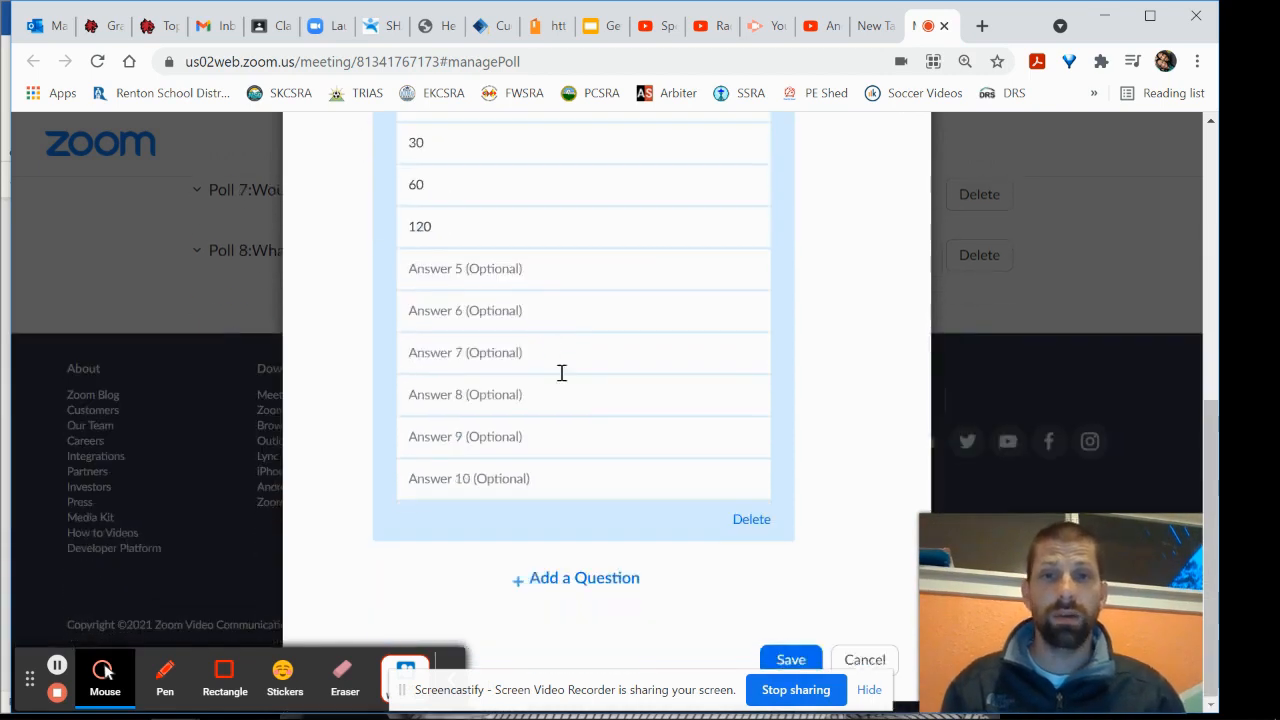
left_click(793, 670)
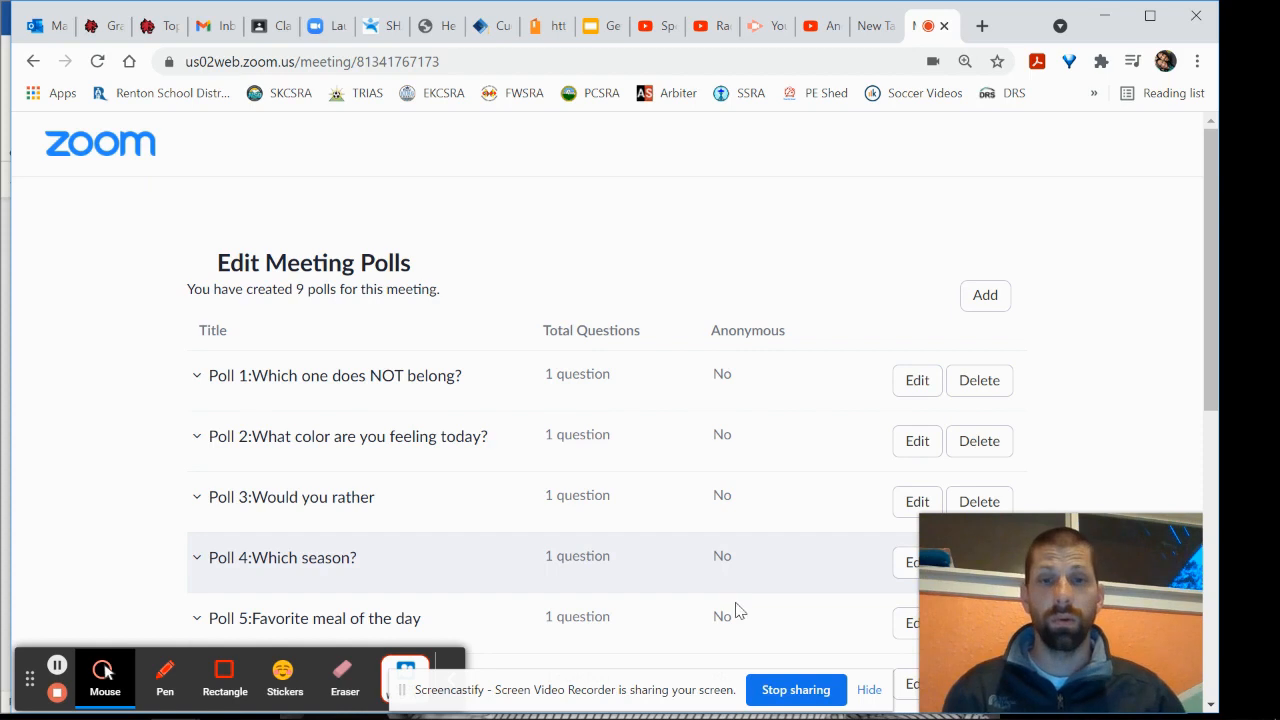
Switch back to the Zoom meeting, choose the Activity poll and launch it to the attendees.
mouse_move(440, 712)
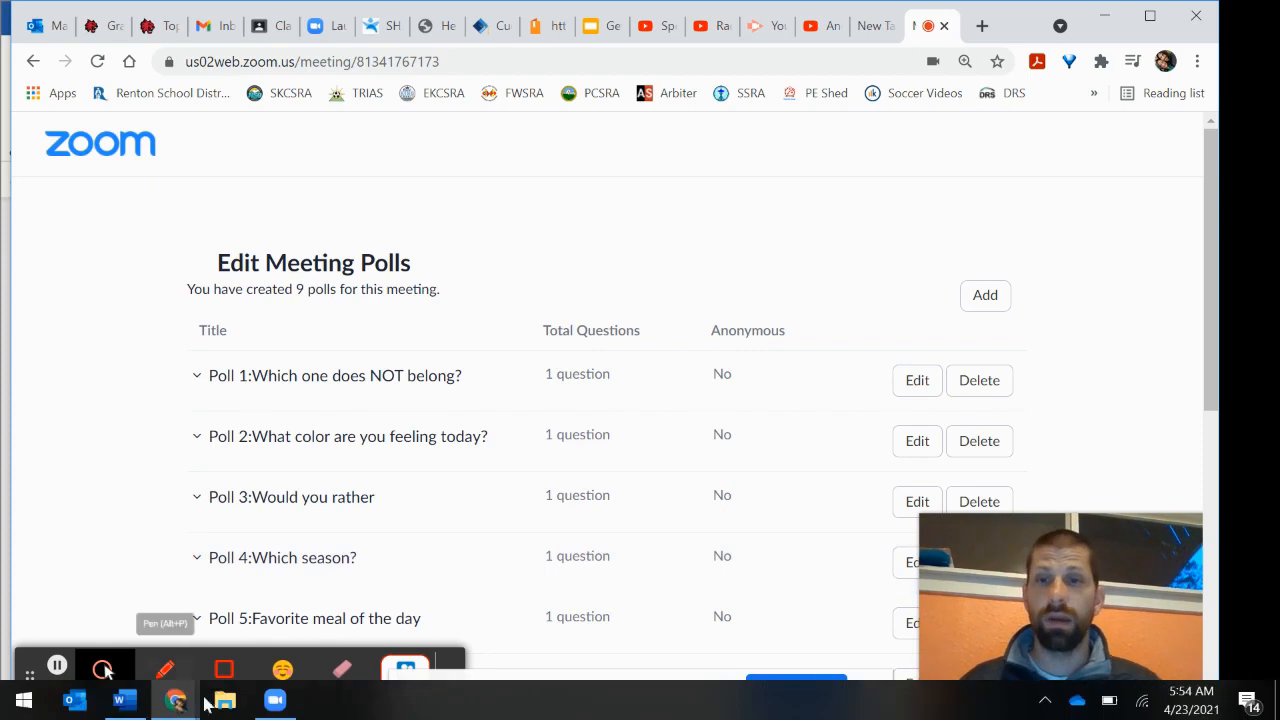
left_click(275, 700)
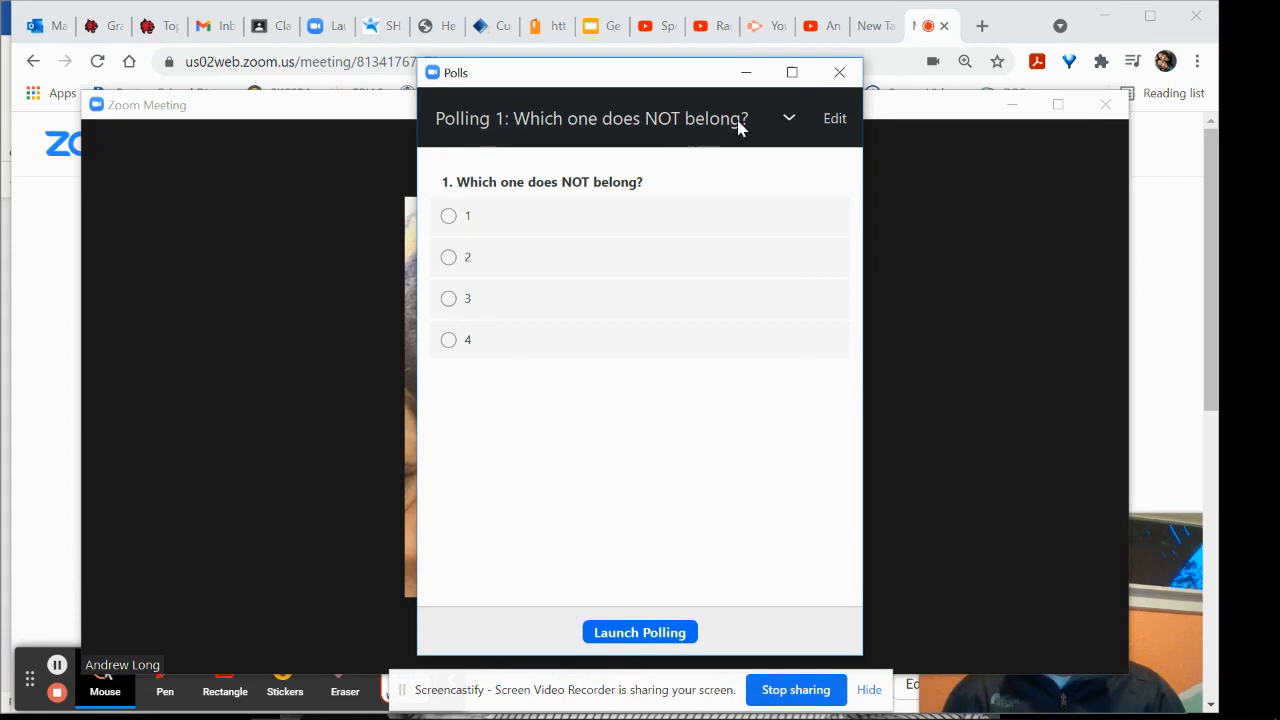
left_click(790, 119)
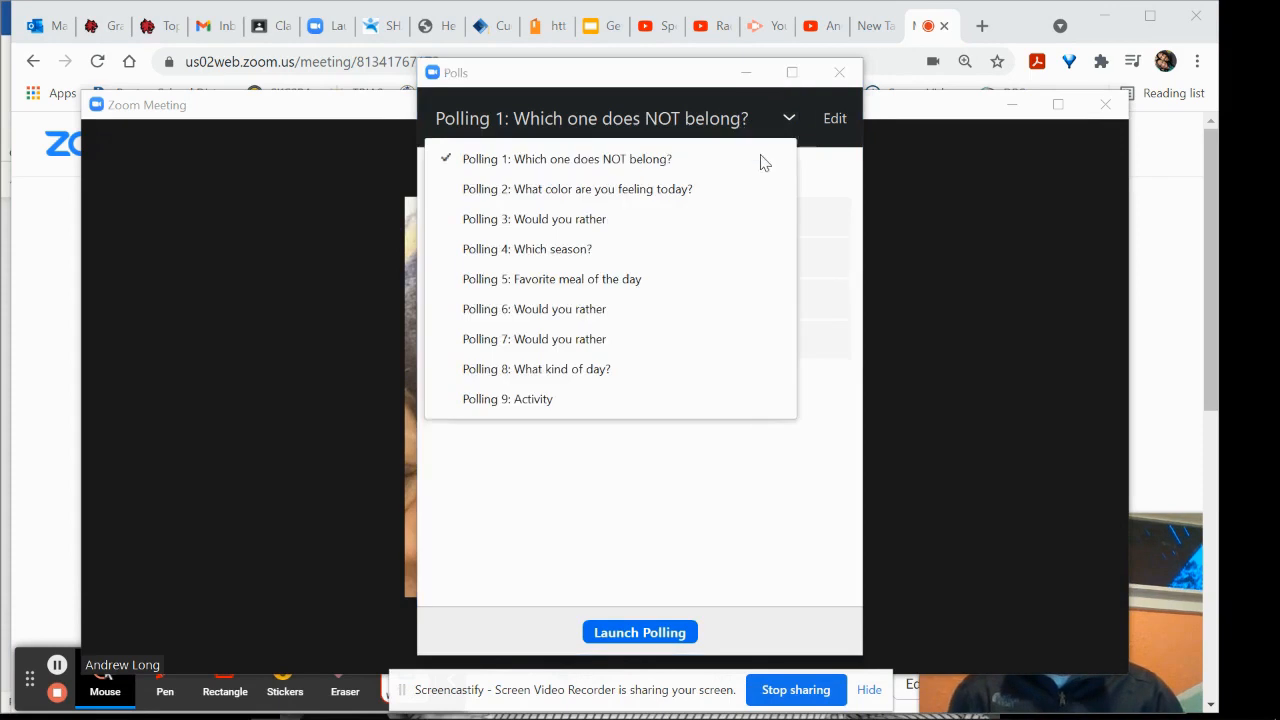
left_click(577, 403)
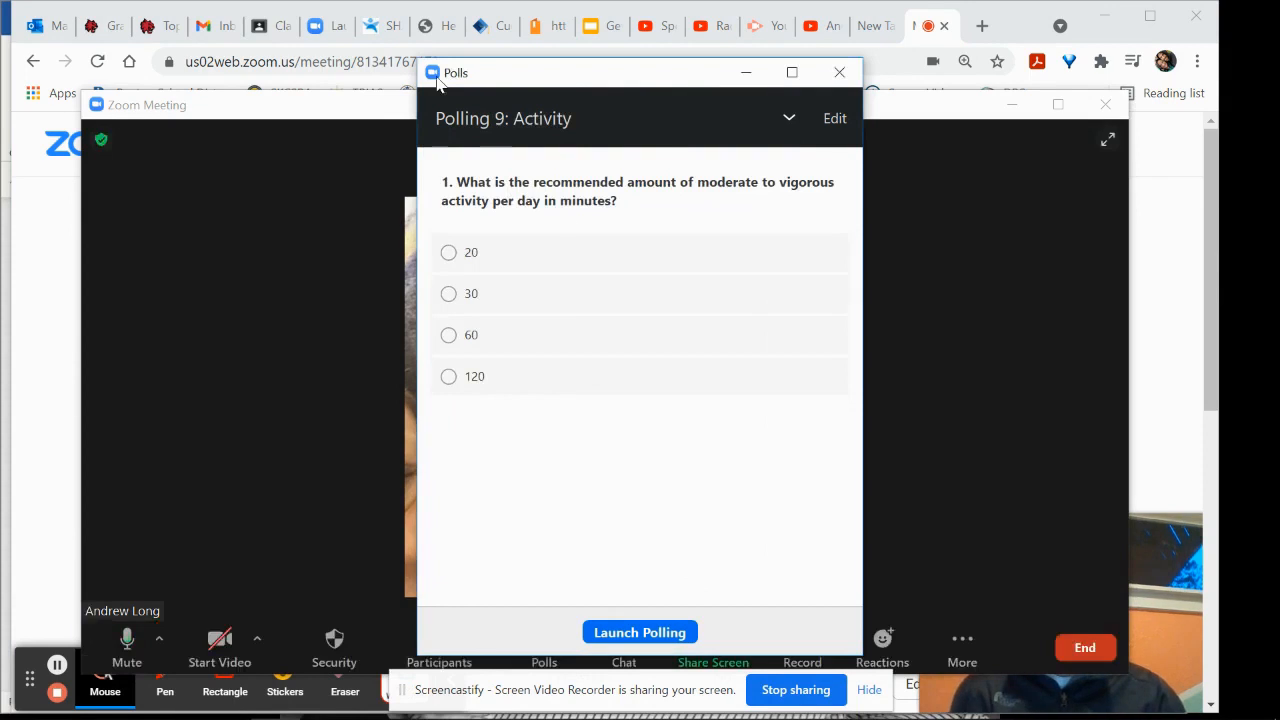
left_click(633, 634)
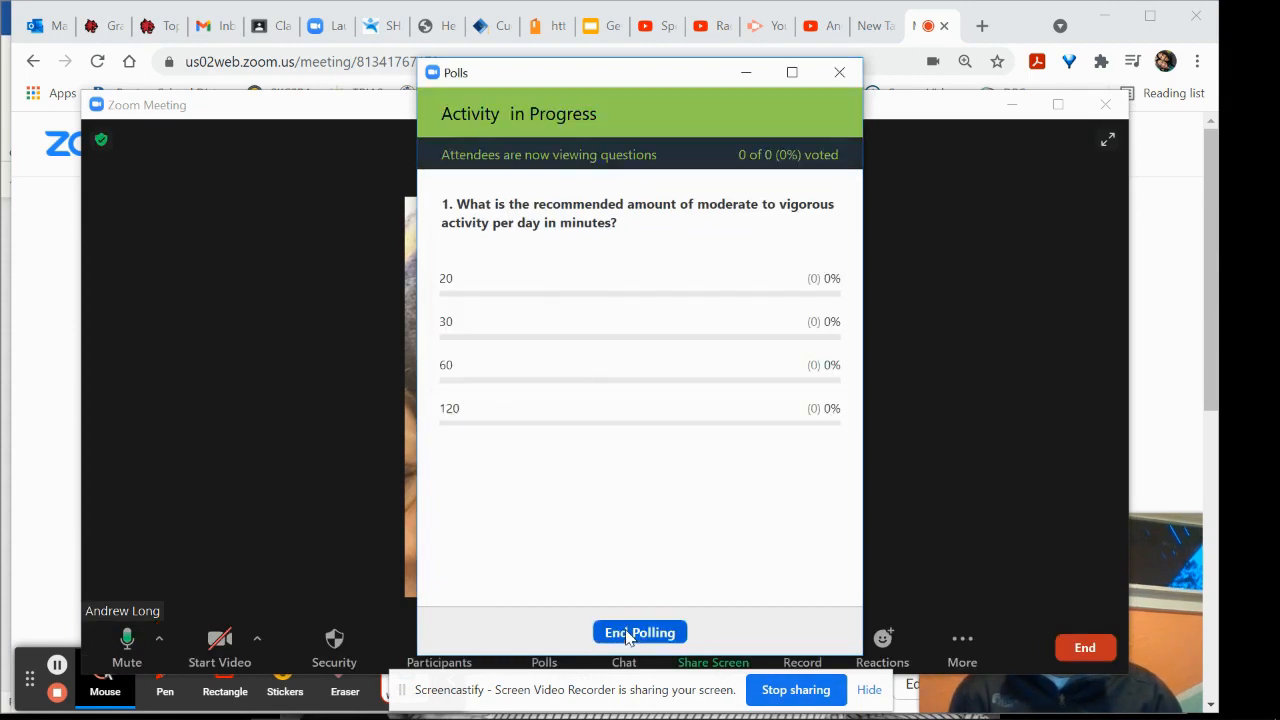